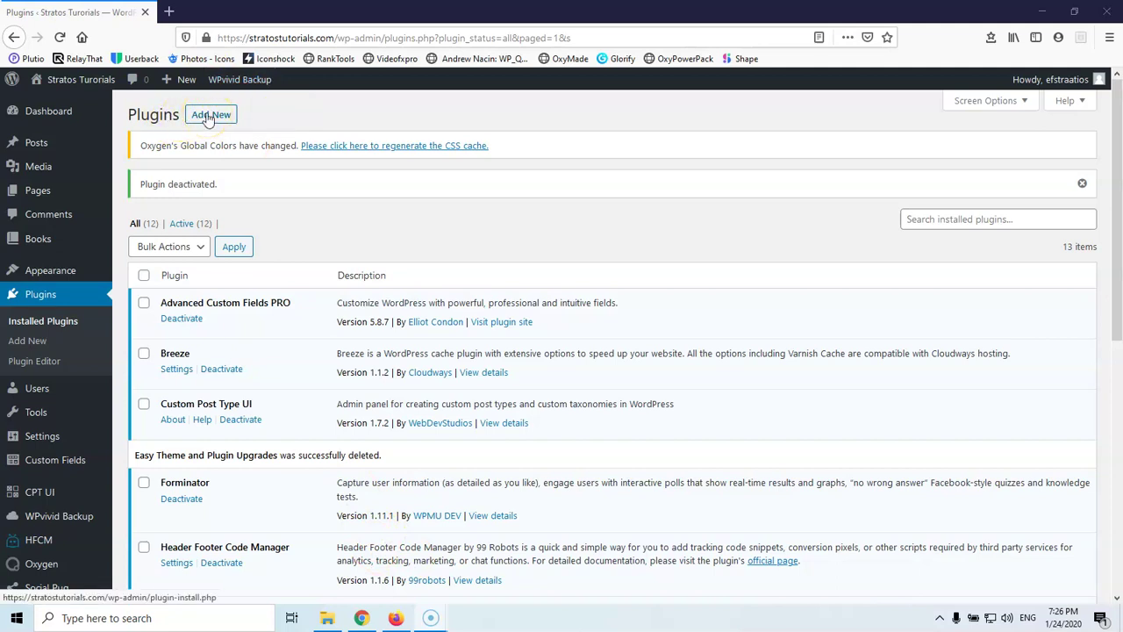
scroll(394, 285, "down", 5)
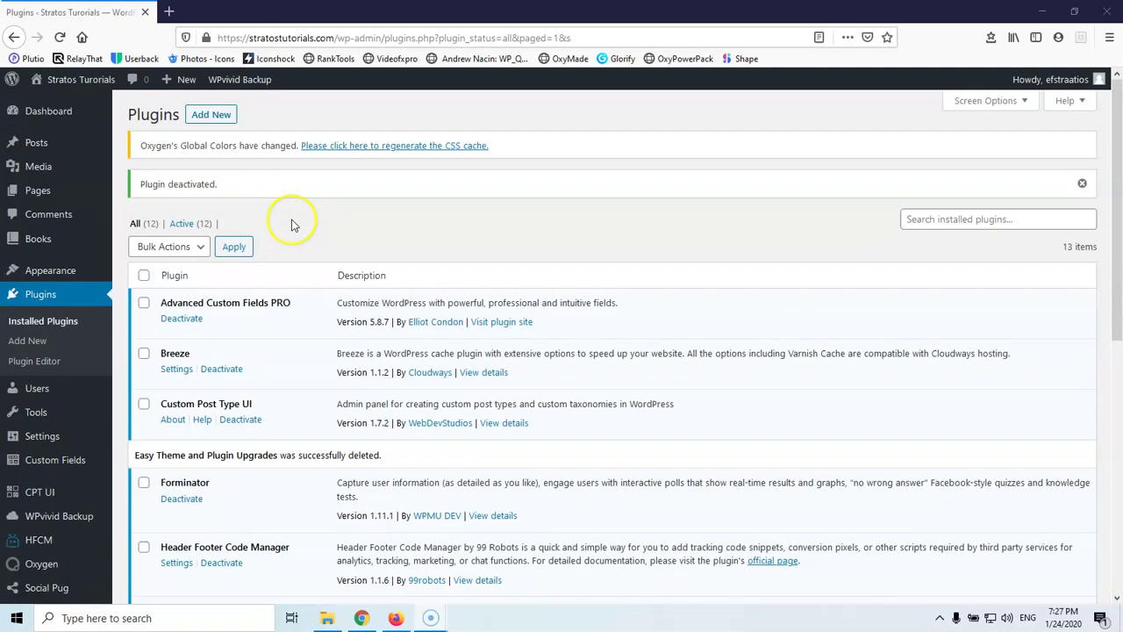
Step: Upload oxygen.3.1.1.zip as a new plugin and attempt installation, which fails because Oxygen's folder exists
left_click(213, 115)
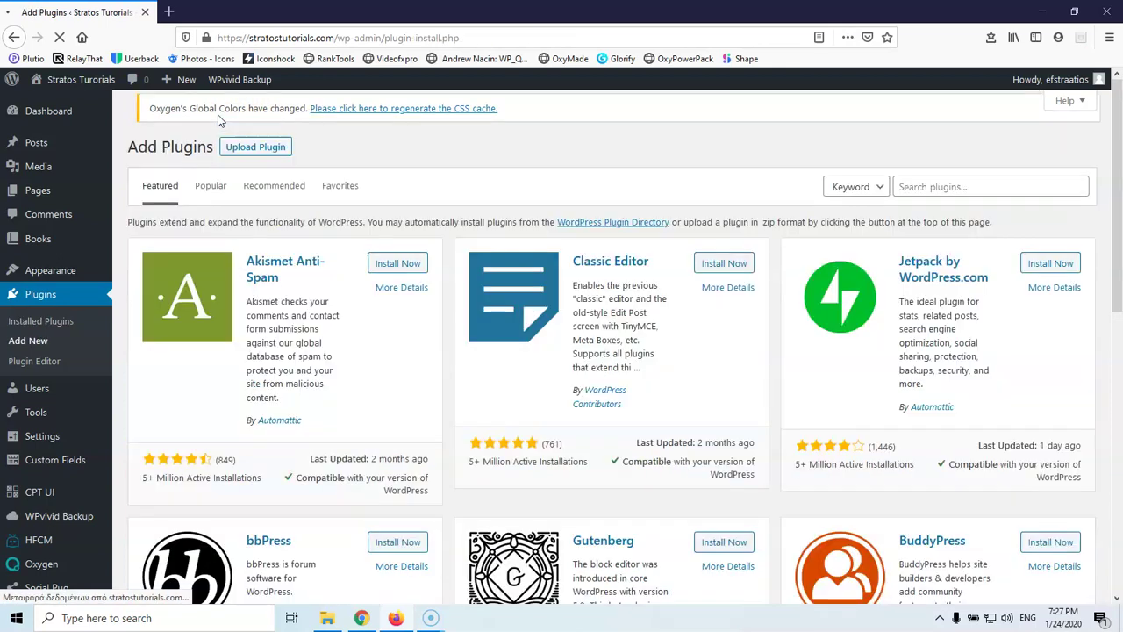
left_click(257, 147)
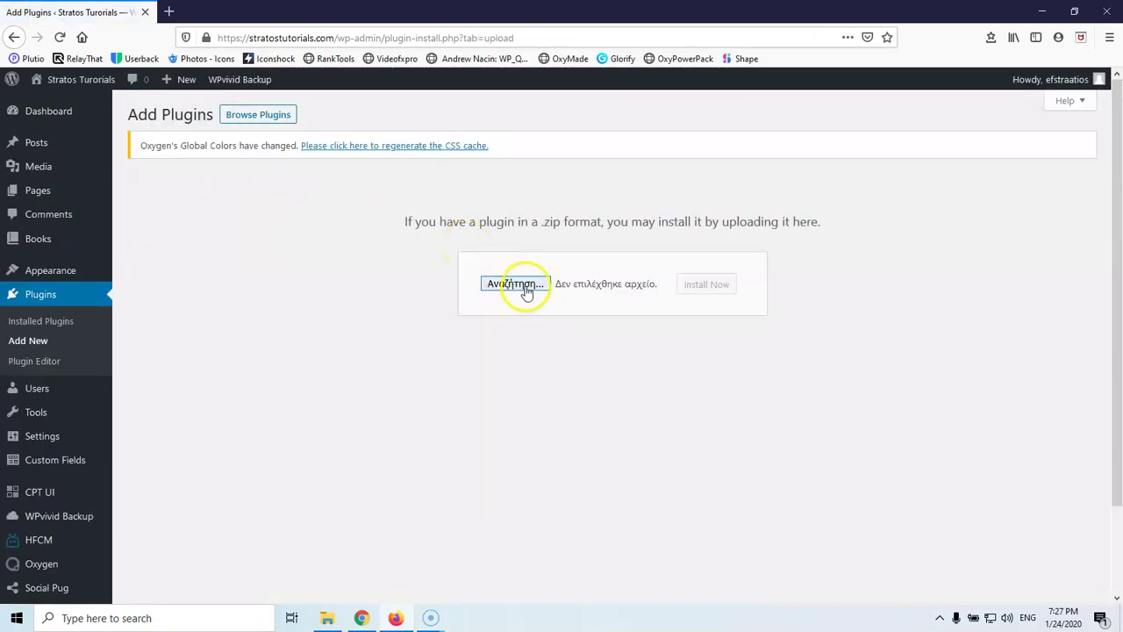
left_click(523, 286)
scroll(521, 334, "down", 10)
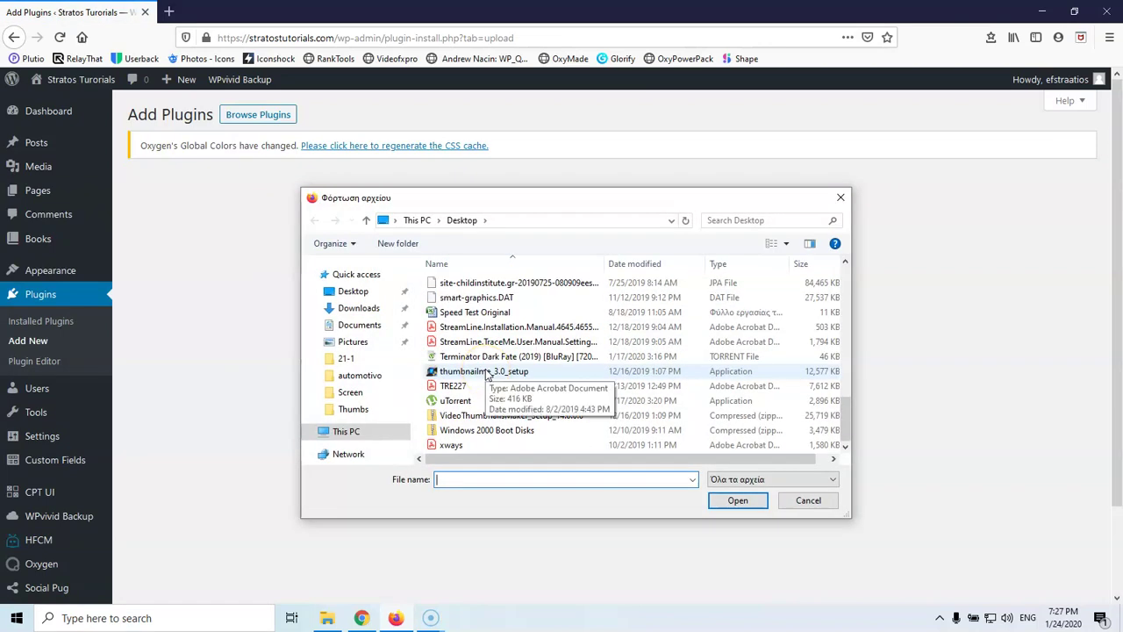
scroll(482, 369, "up", 2)
scroll(478, 366, "down", 1)
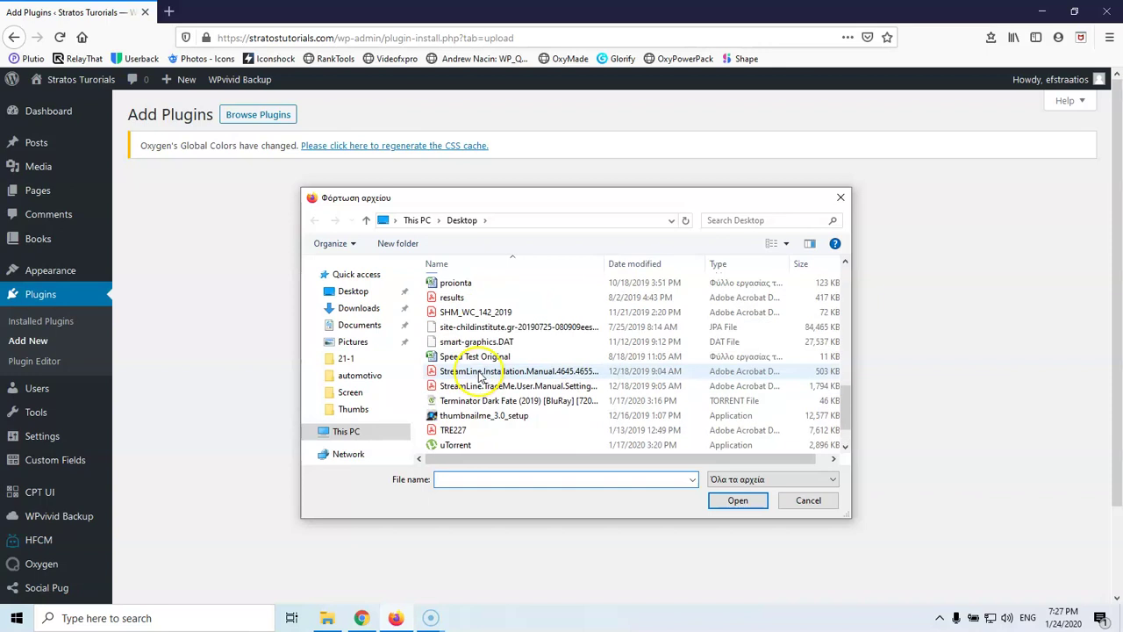
left_click(472, 387)
key("Home")
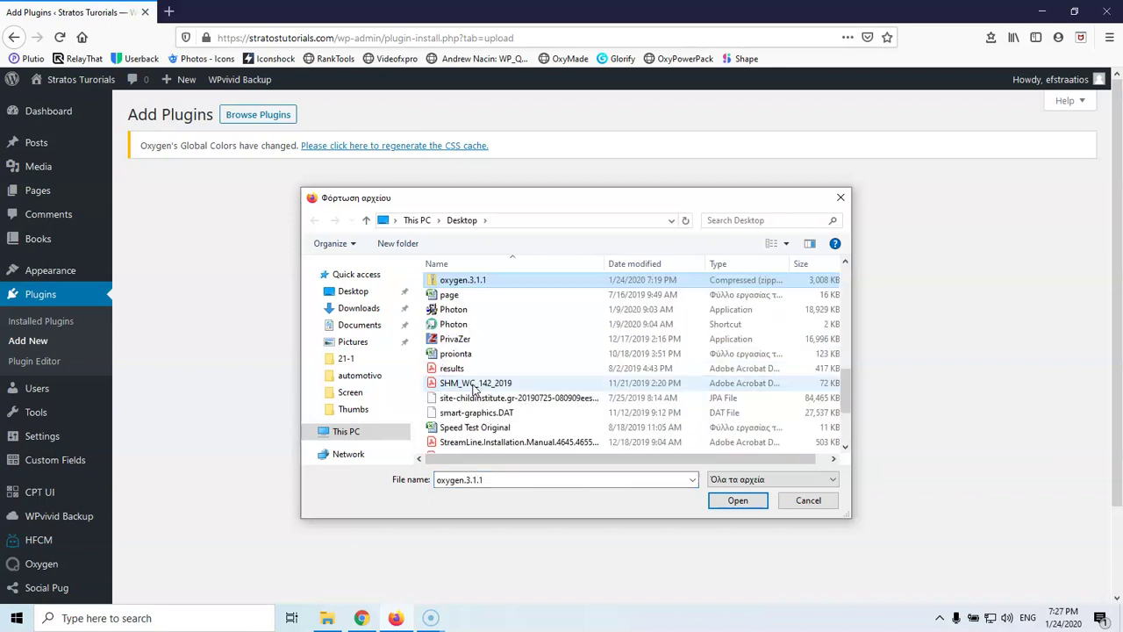
double_click(472, 279)
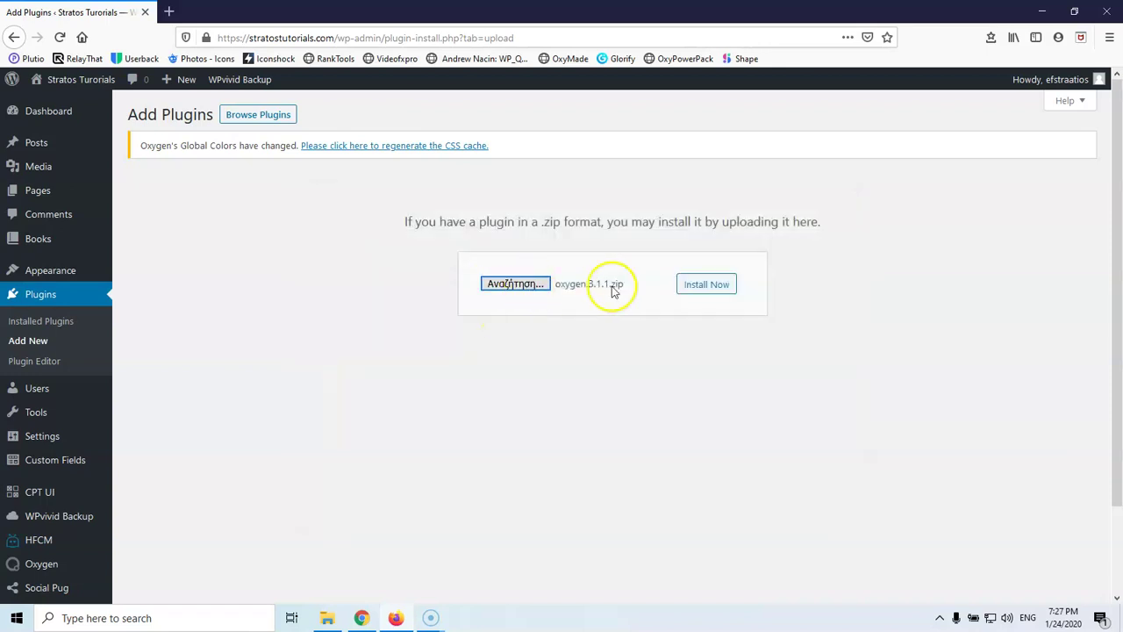
left_click(706, 285)
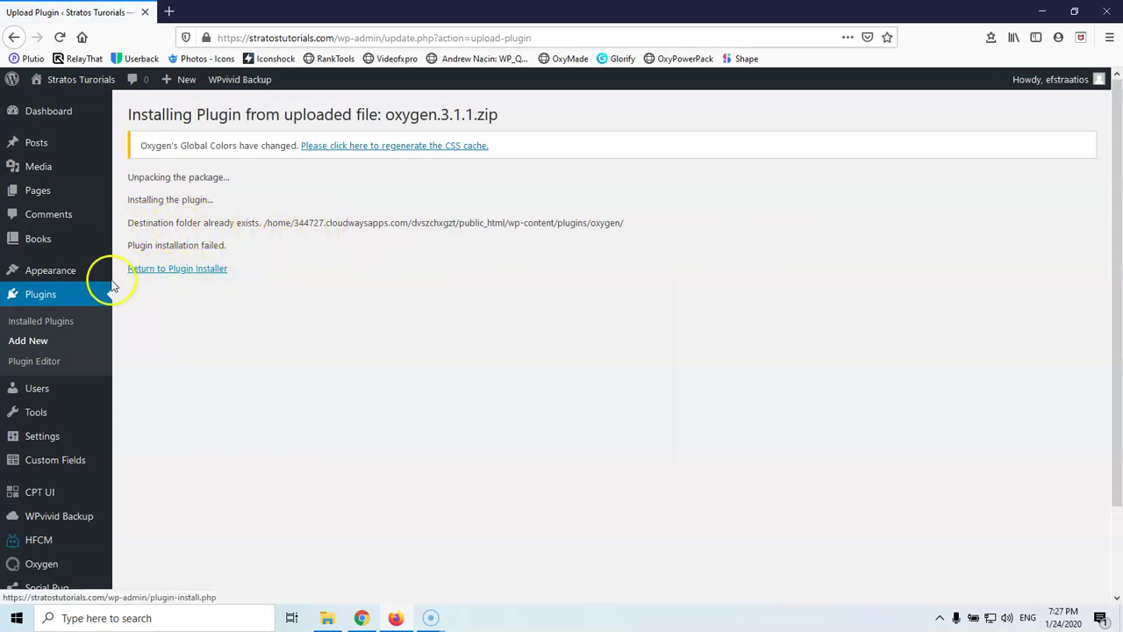
Step: Search the plugin directory for 'Plugin Upgrades' to list Easy Theme and Plugin Upgrades
left_click(61, 323)
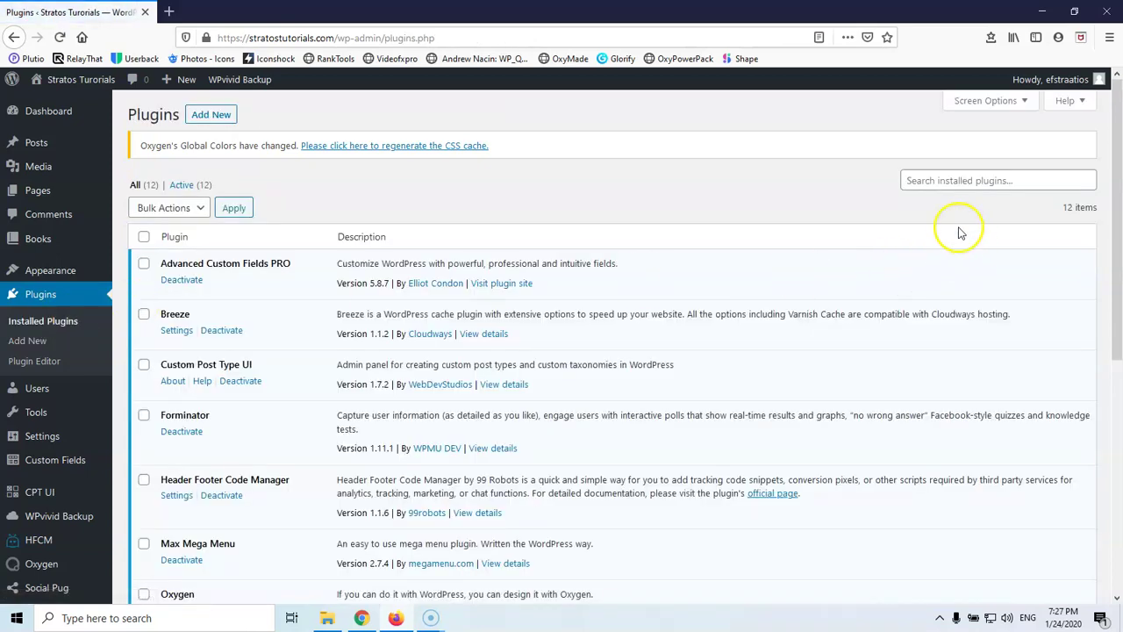
left_click(212, 117)
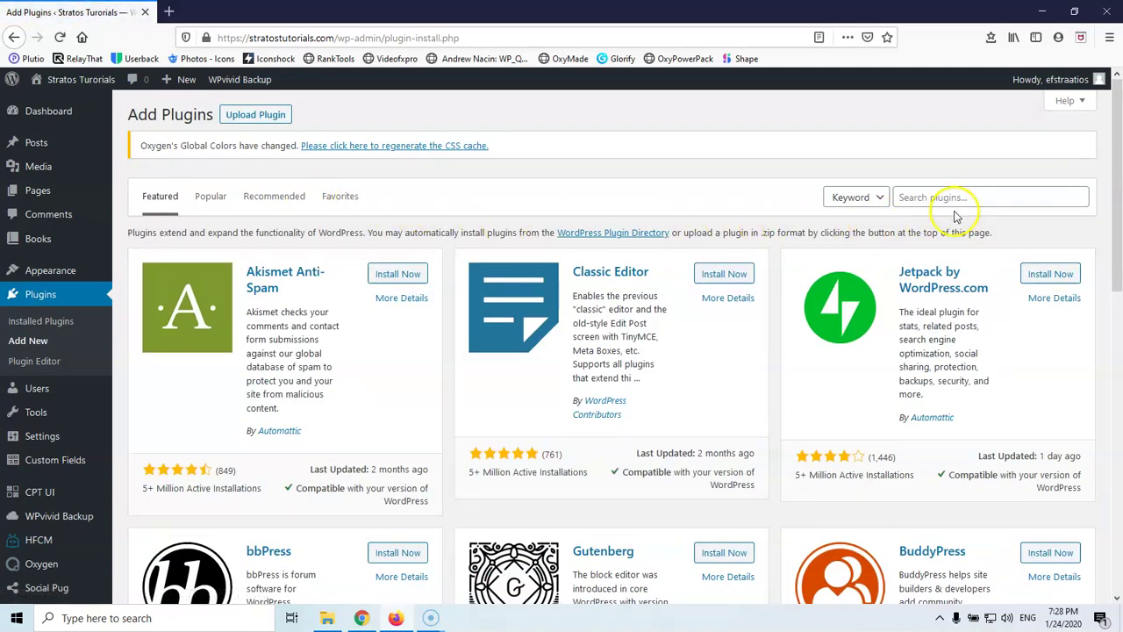
left_click(955, 198)
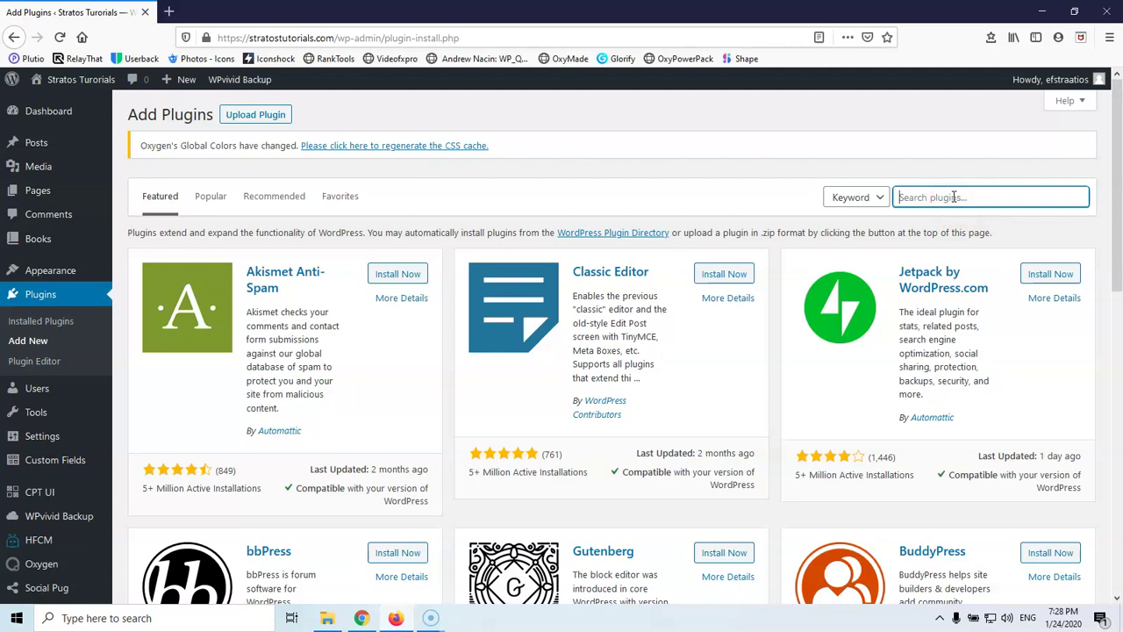
type("up")
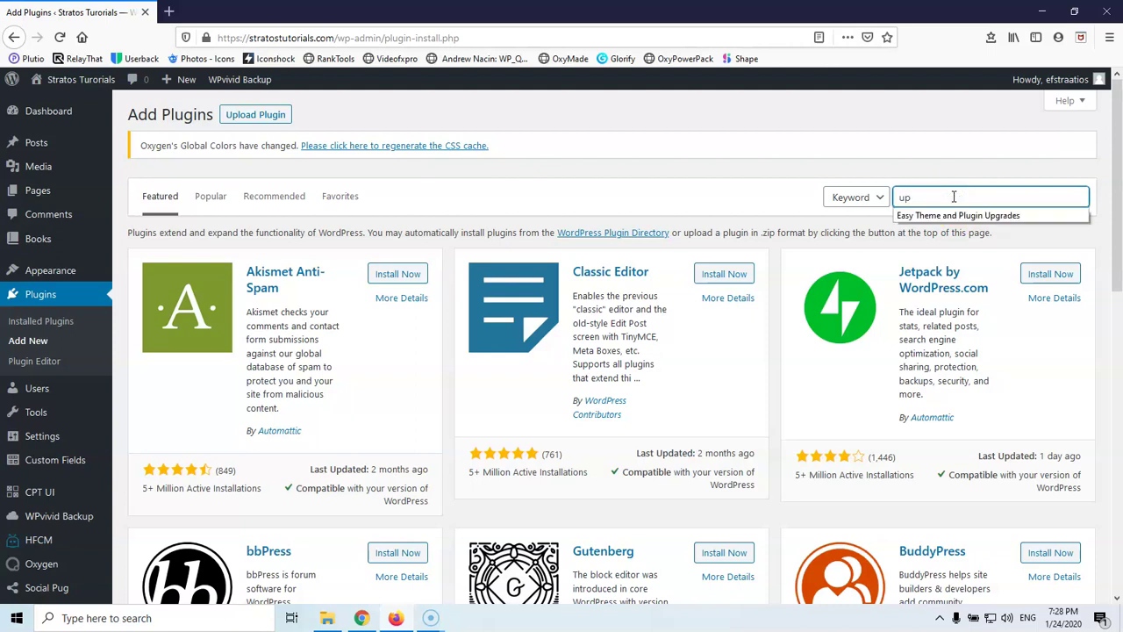
key("Down")
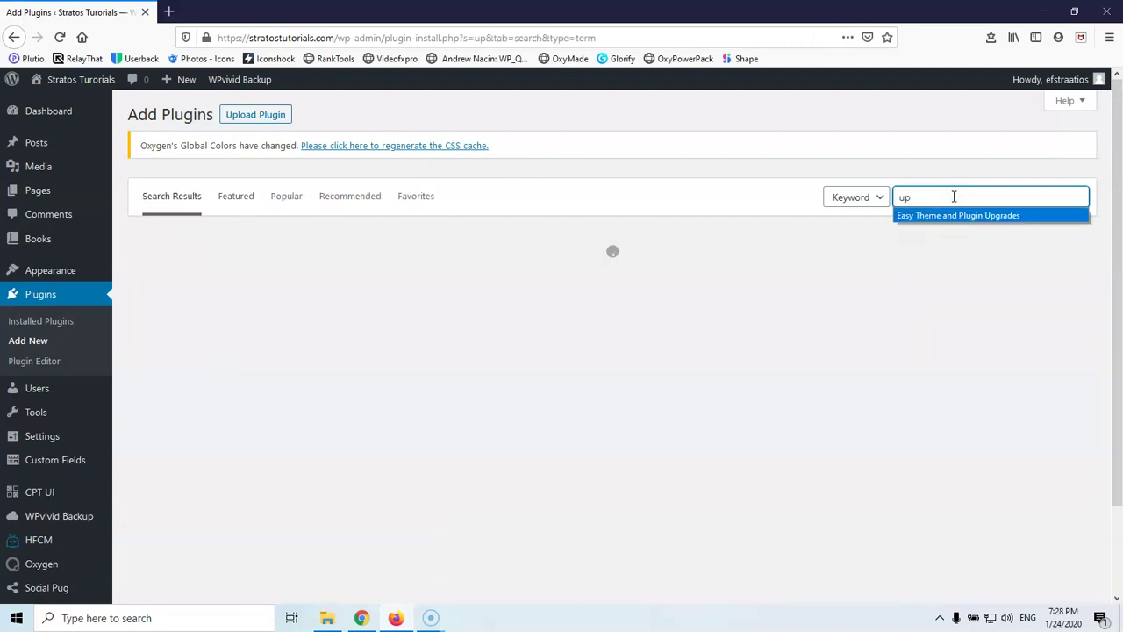
key("Return")
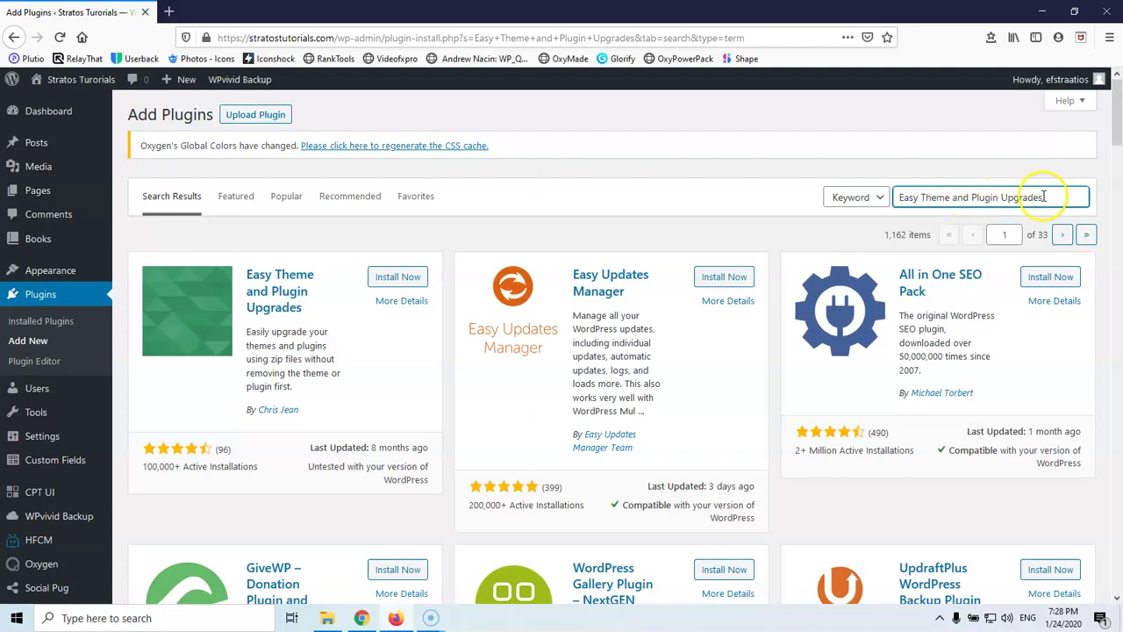
left_click_drag(968, 198, 823, 198)
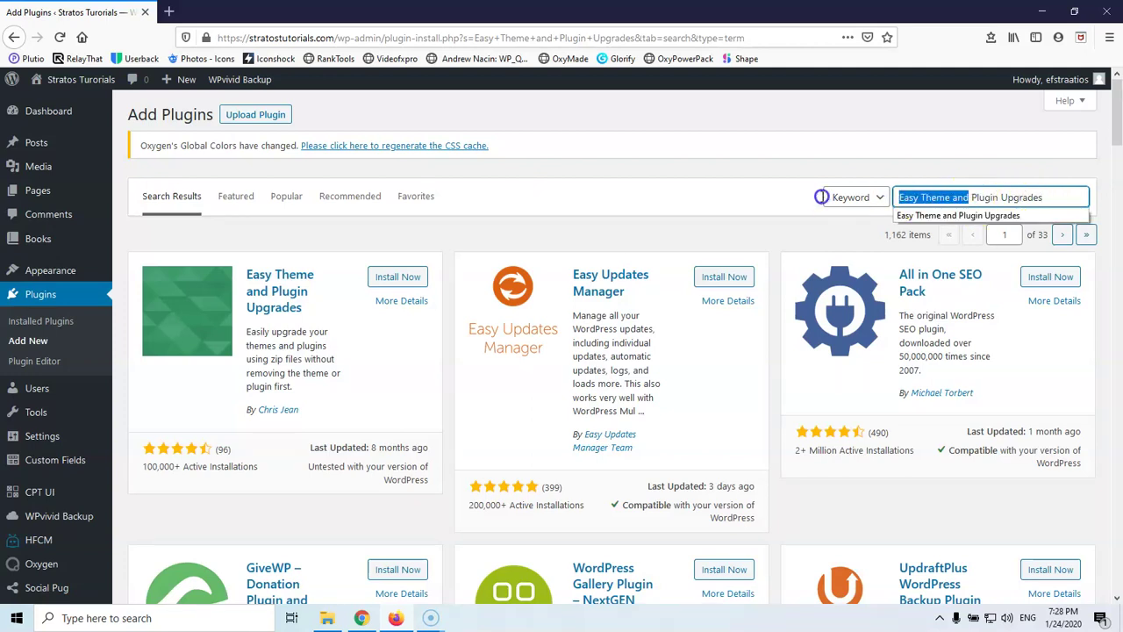
key("BackSpace")
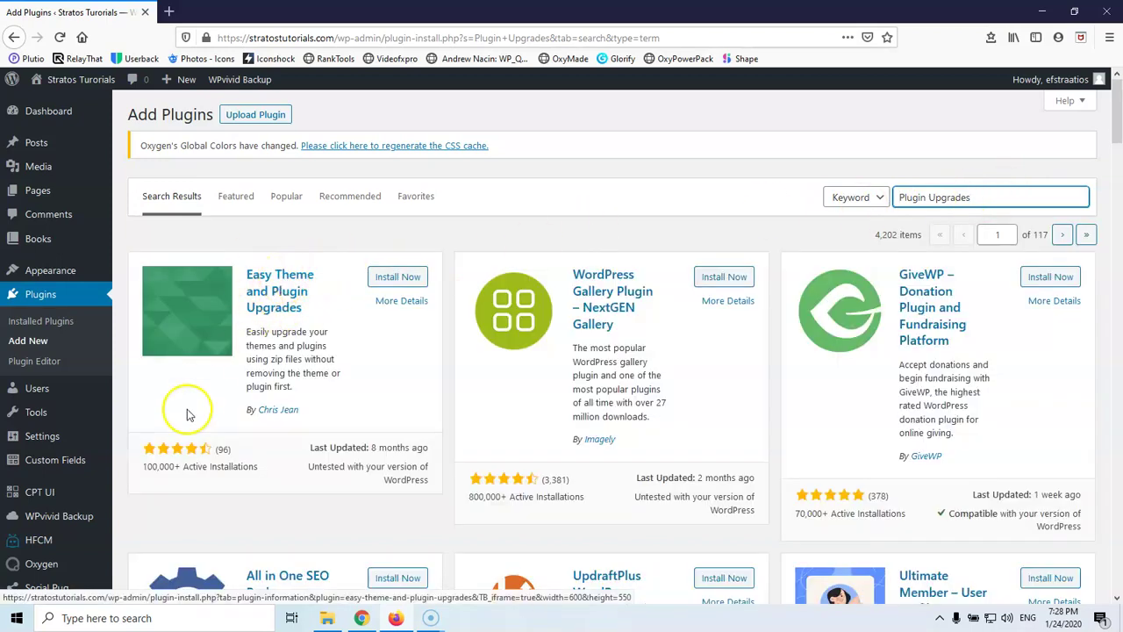
Step: Install Easy Theme and Plugin Upgrades from the search results and activate it
left_click(399, 277)
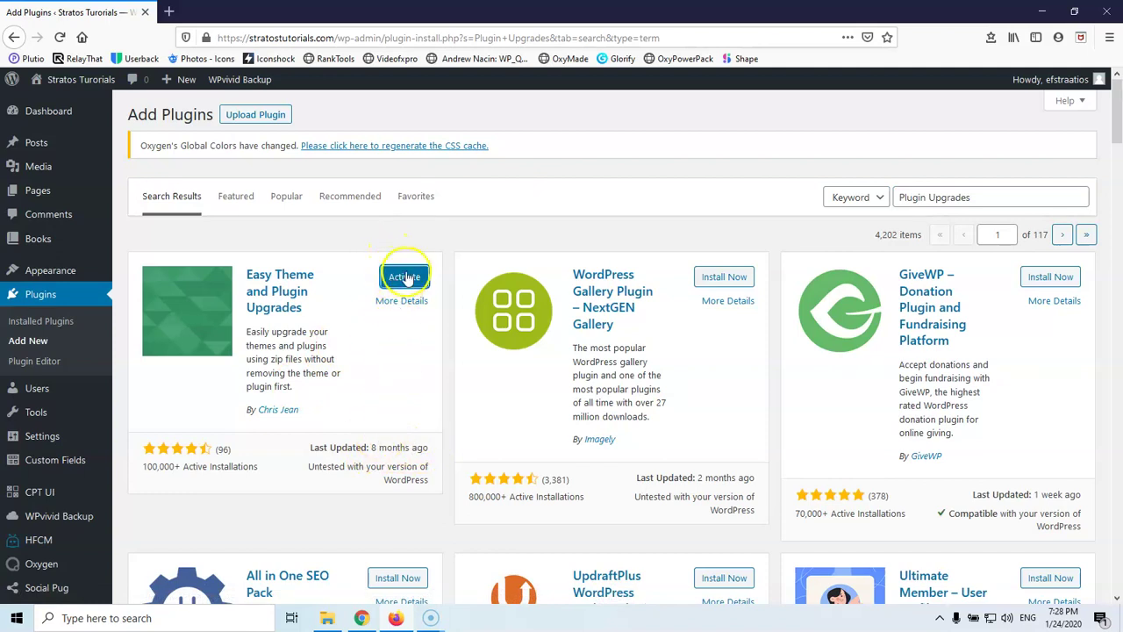
left_click(404, 277)
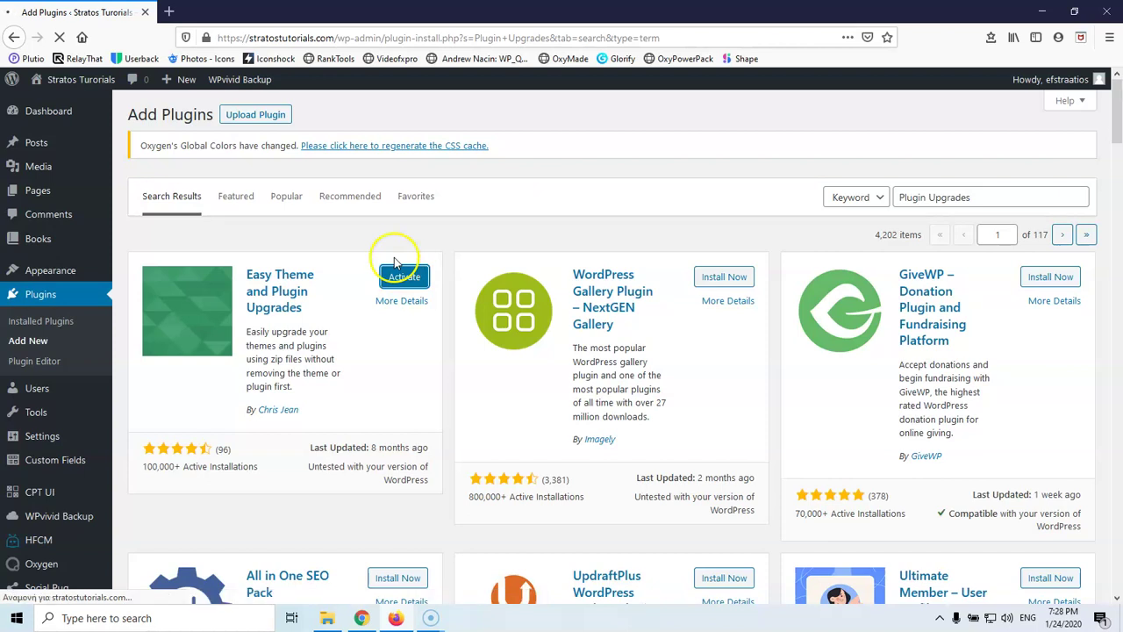
left_click(404, 277)
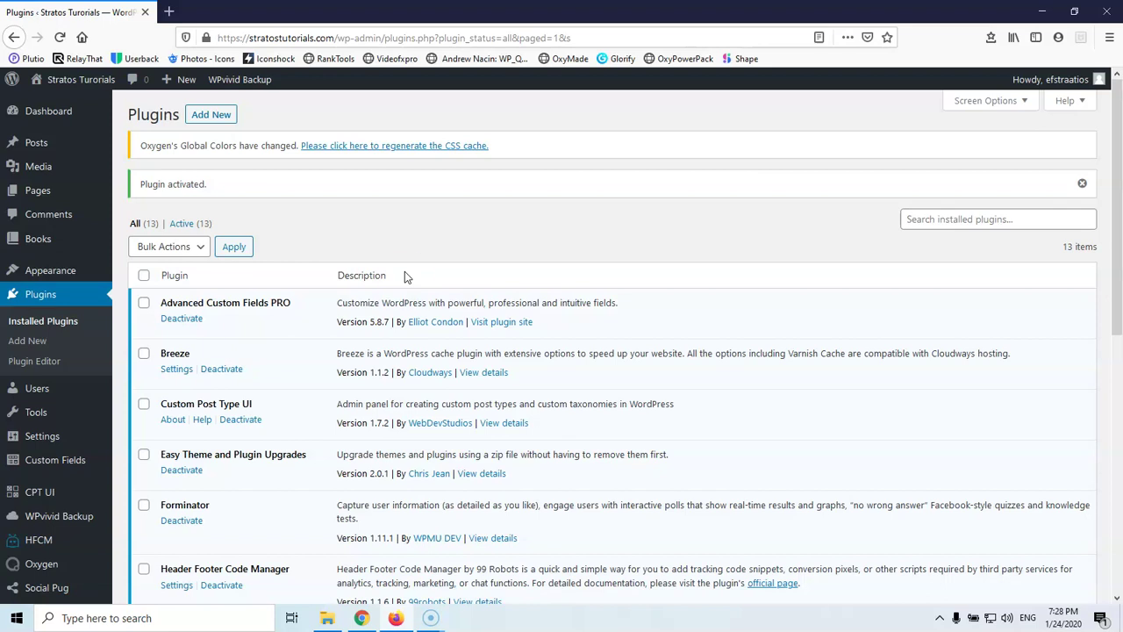
Step: Return from the installed plugins list to the Add Plugins page
left_click(397, 292)
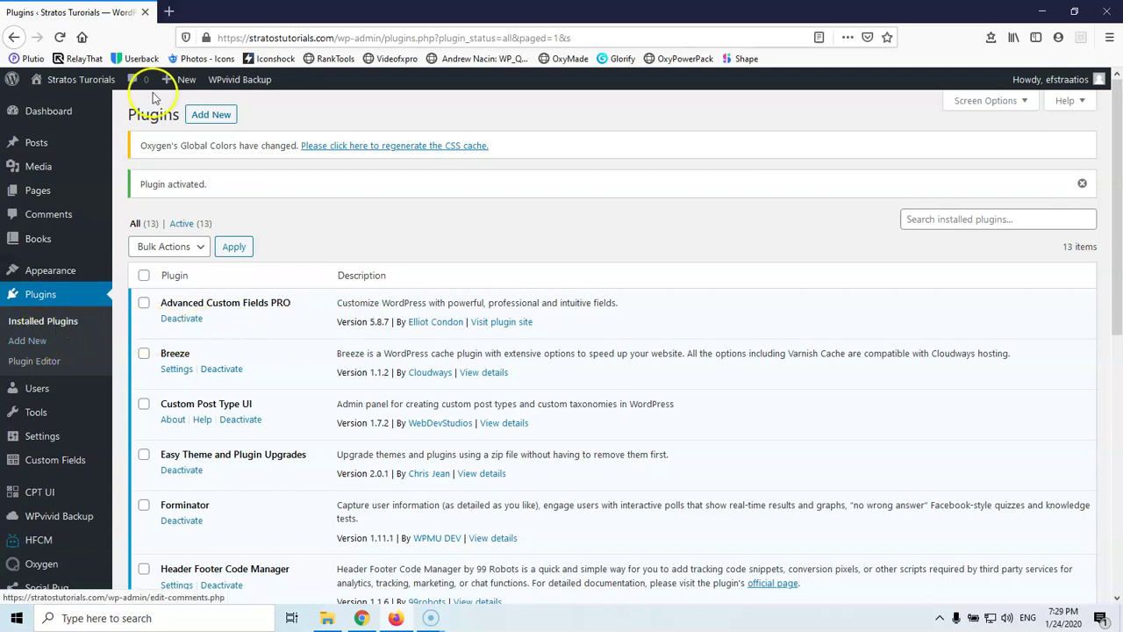
scroll(261, 318, "down", 3)
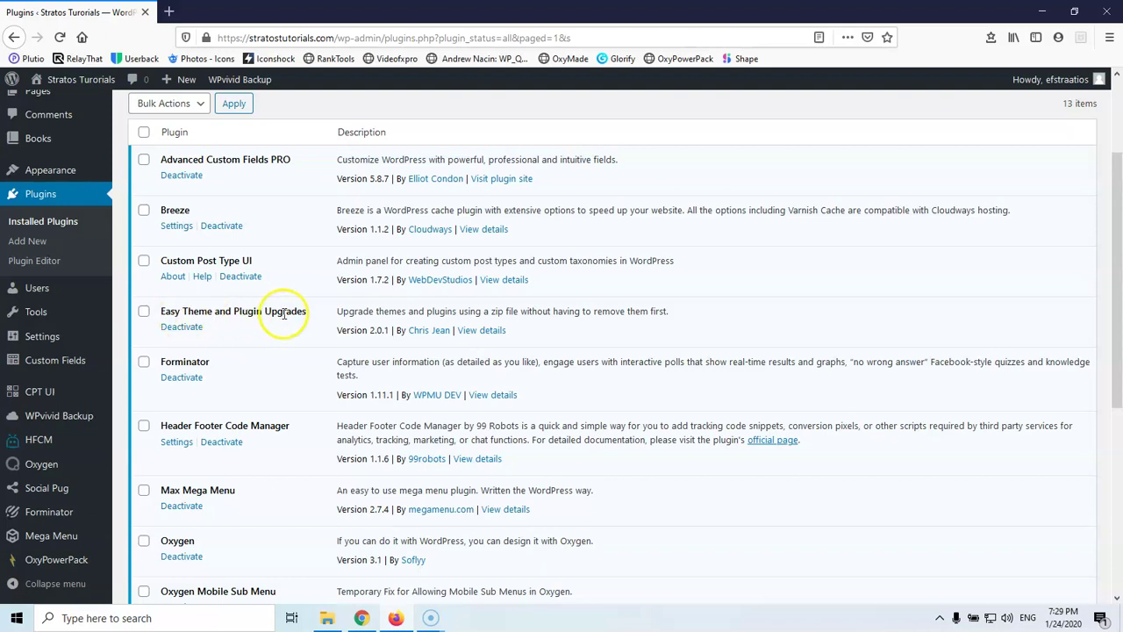
scroll(289, 309, "up", 3)
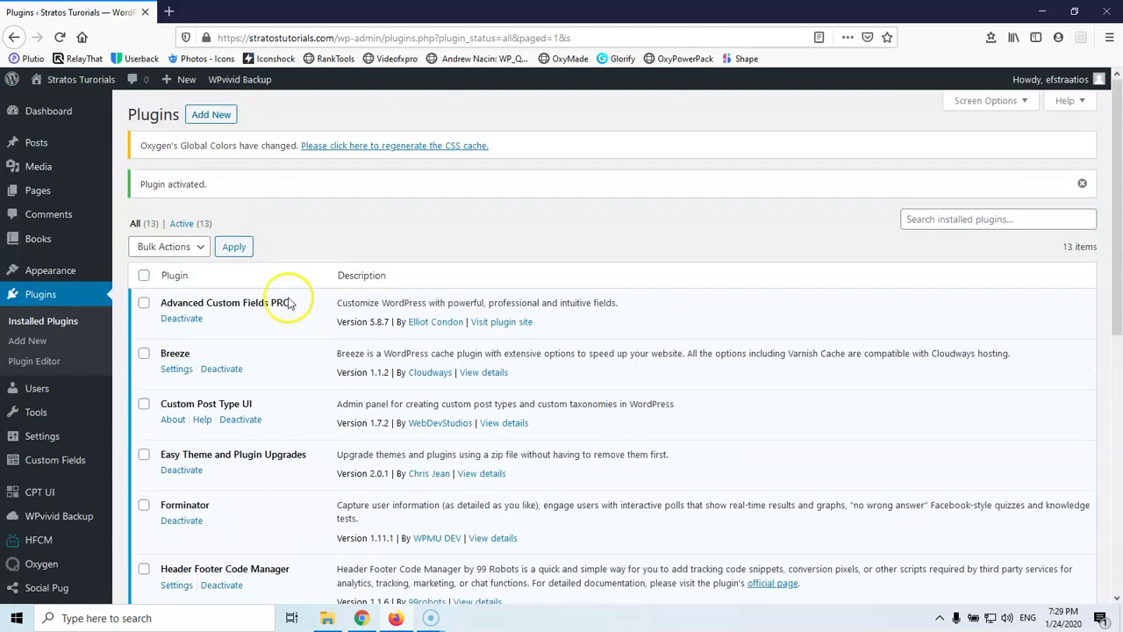
left_click(216, 122)
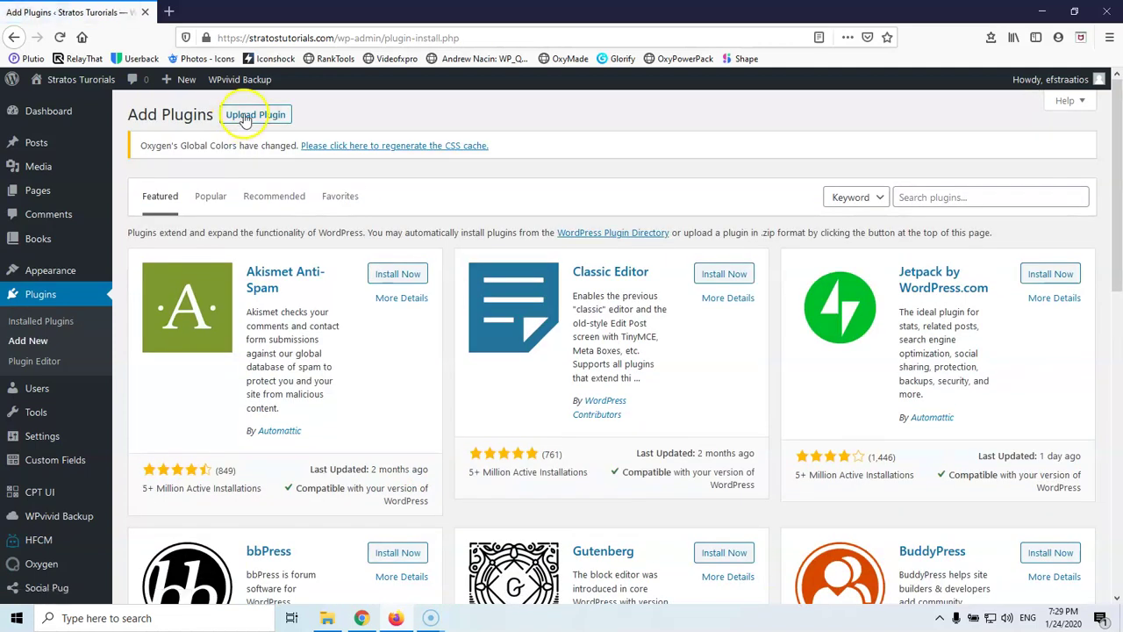
Step: Upload oxygen.3.1.1.zip to replace and back up the old Oxygen, then activate it
left_click(247, 118)
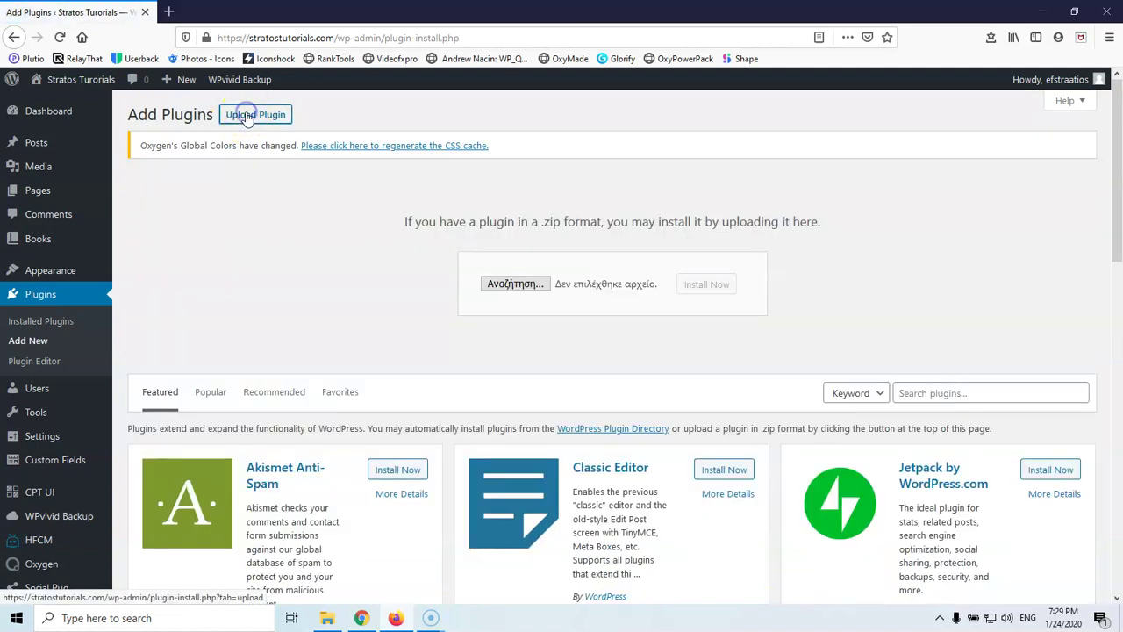
left_click(505, 284)
left_click(451, 326)
scroll(456, 316, "down", 10)
left_click(460, 281)
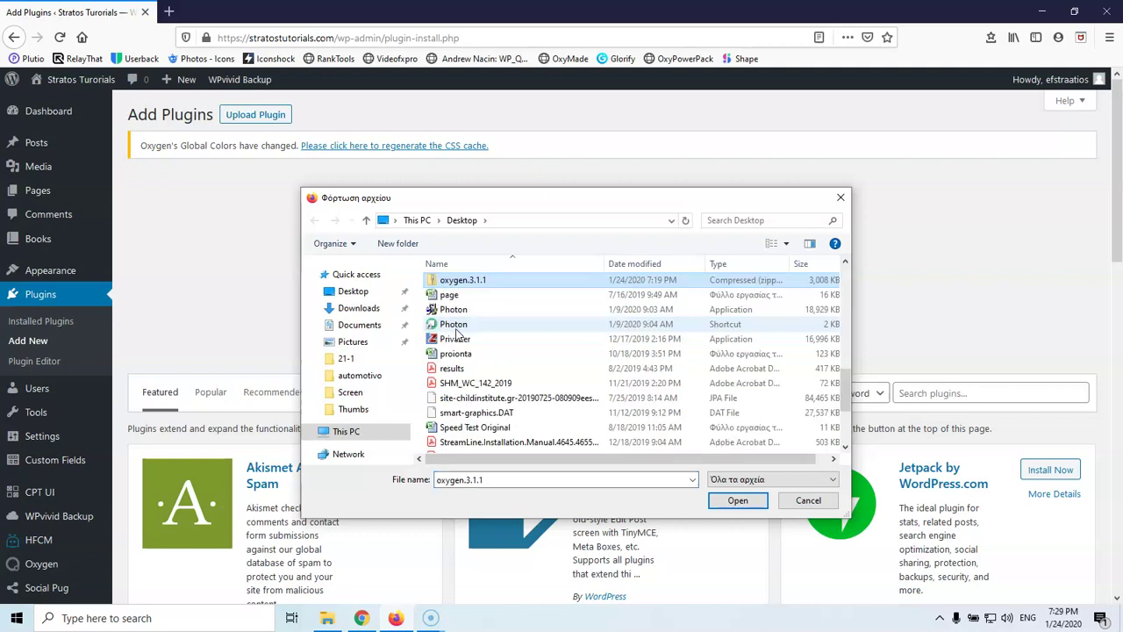
double_click(458, 285)
left_click(693, 285)
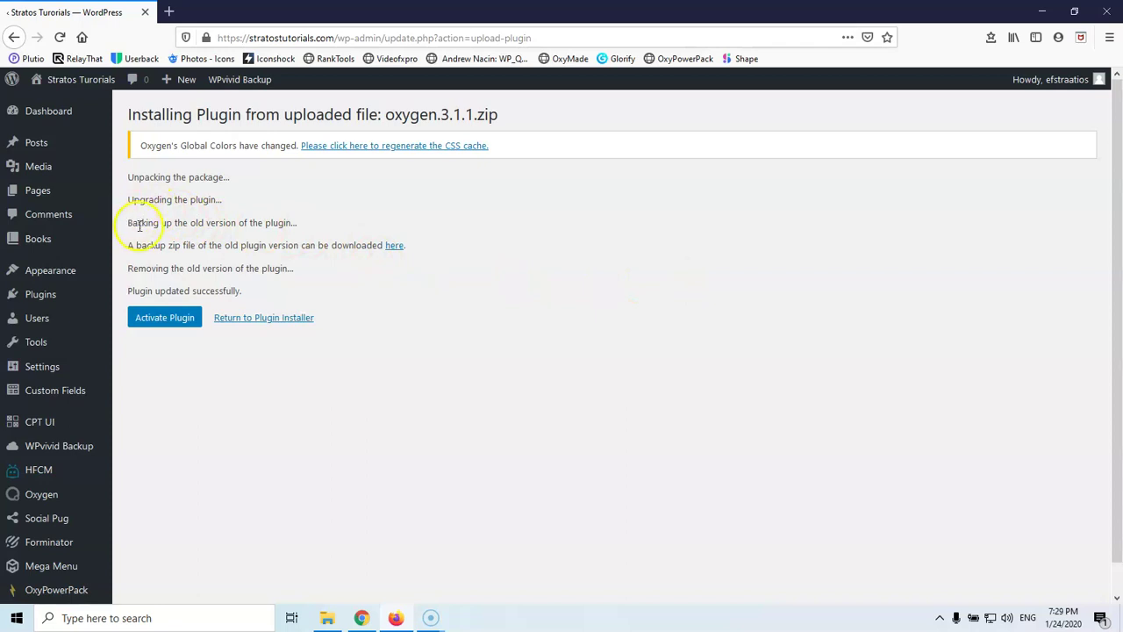
mouse_move(112, 255)
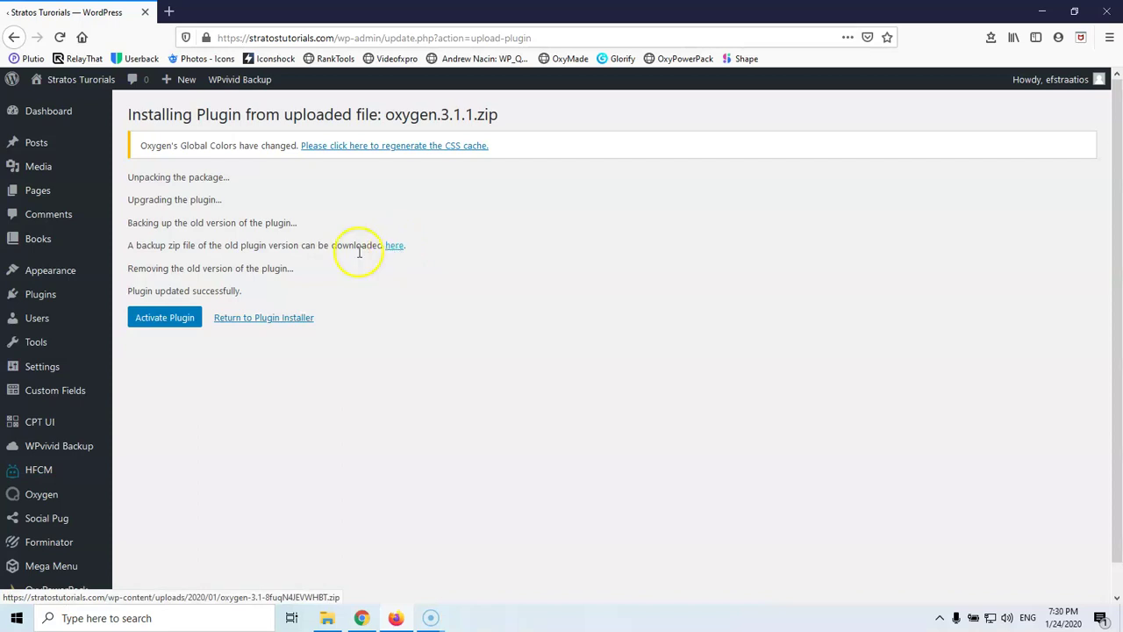
left_click(164, 320)
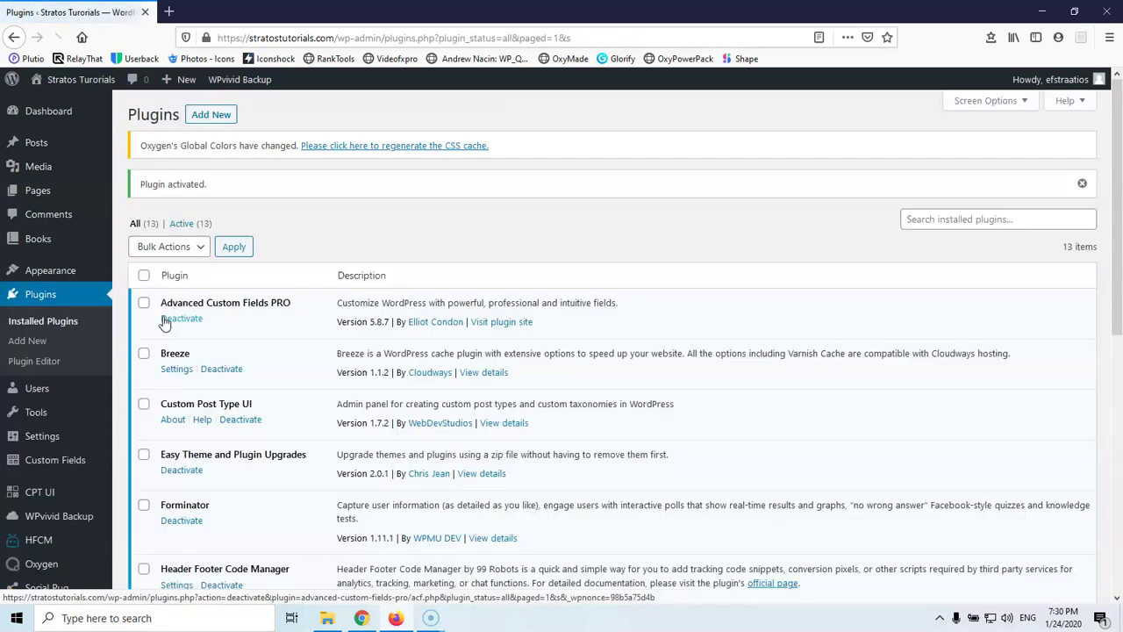
scroll(176, 323, "down", 5)
scroll(176, 321, "down", 1)
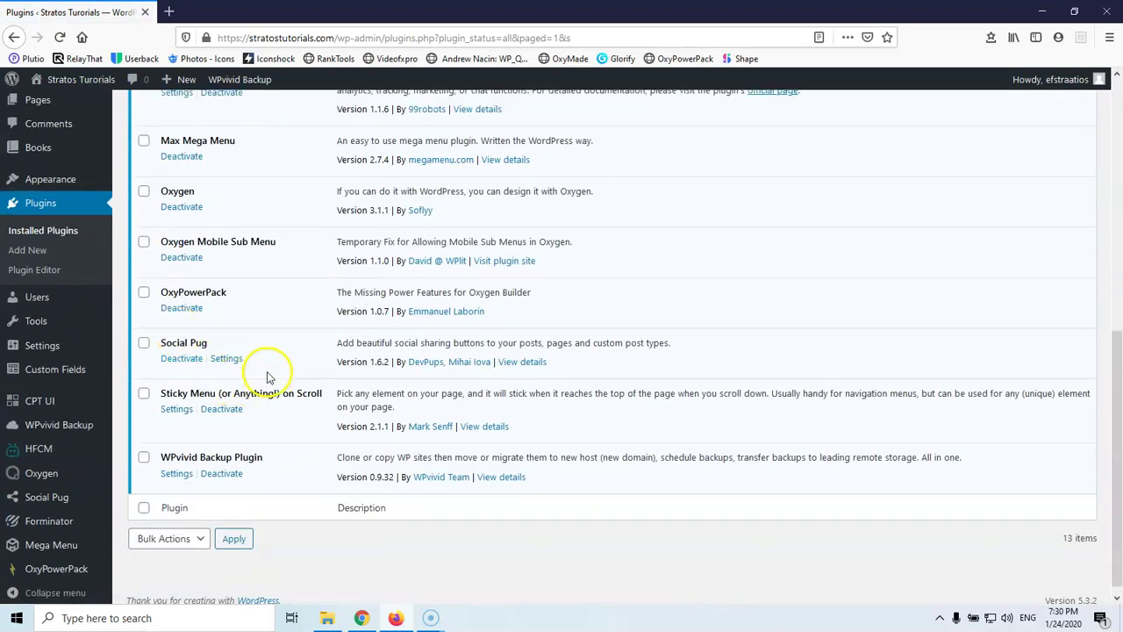
scroll(268, 371, "up", 6)
scroll(322, 379, "down", 6)
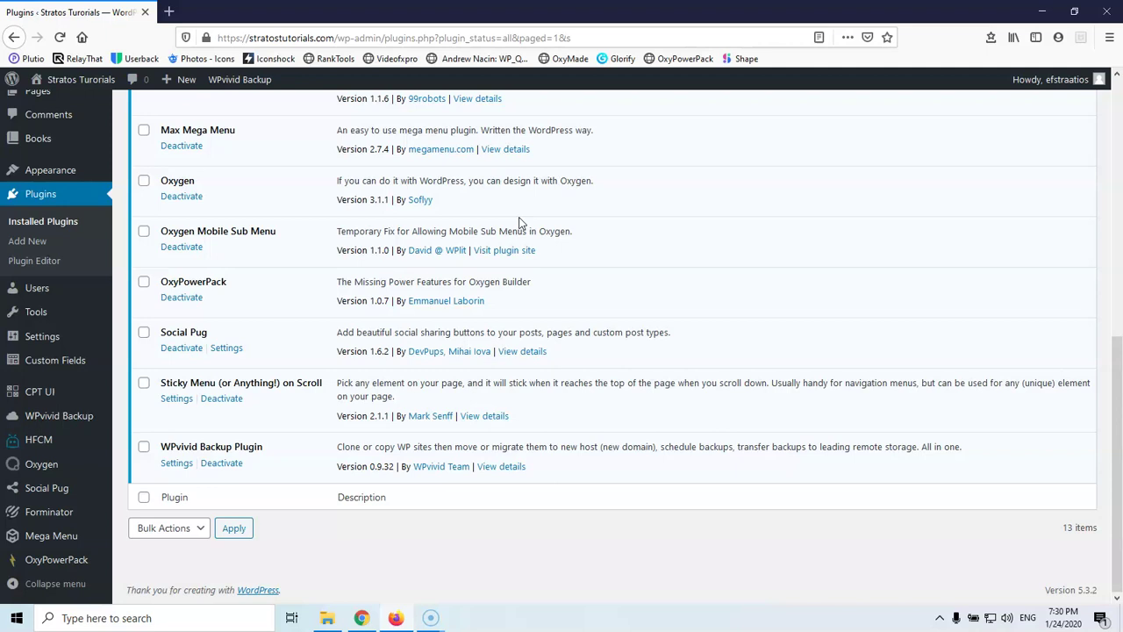
mouse_move(60, 390)
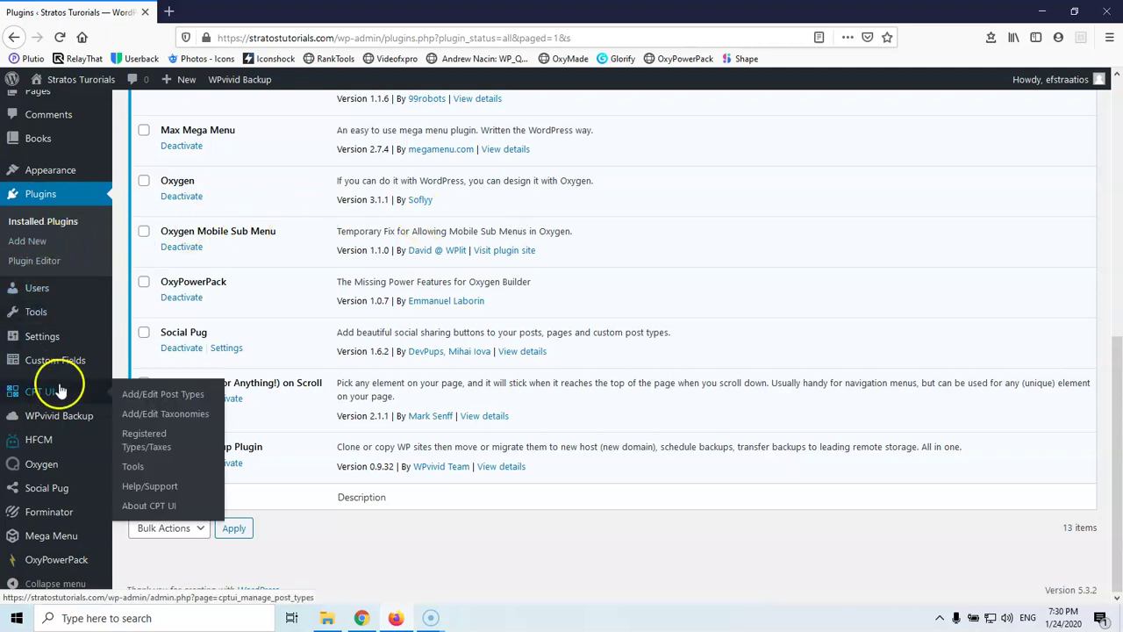